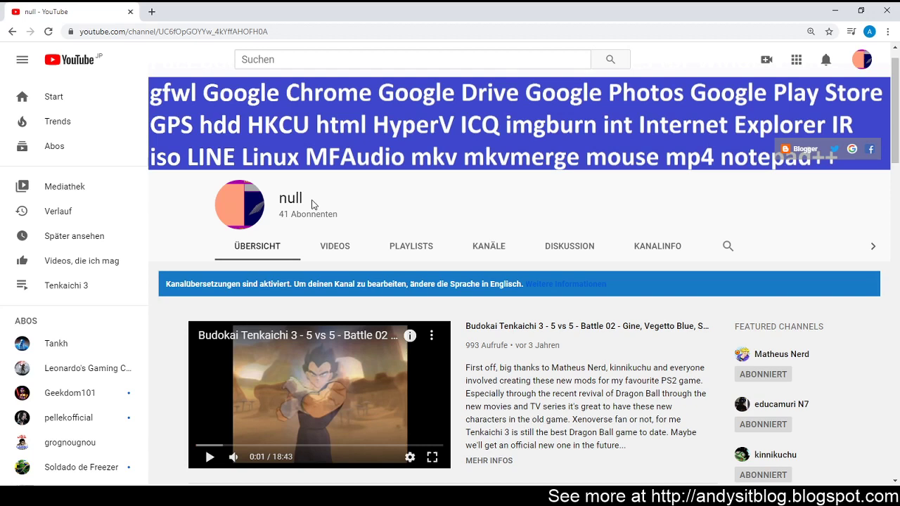
# Step: Highlight the channel name 'null' on the German channel page to inspect it
pyautogui.moveTo(312, 203); pyautogui.dragTo(279, 204)
pyautogui.click(318, 208)
pyautogui.moveTo(279, 199); pyautogui.dragTo(308, 200)
pyautogui.click(308, 201)
# Step: Switch the YouTube site language from Deutsch to English (US)
pyautogui.click(862, 59)
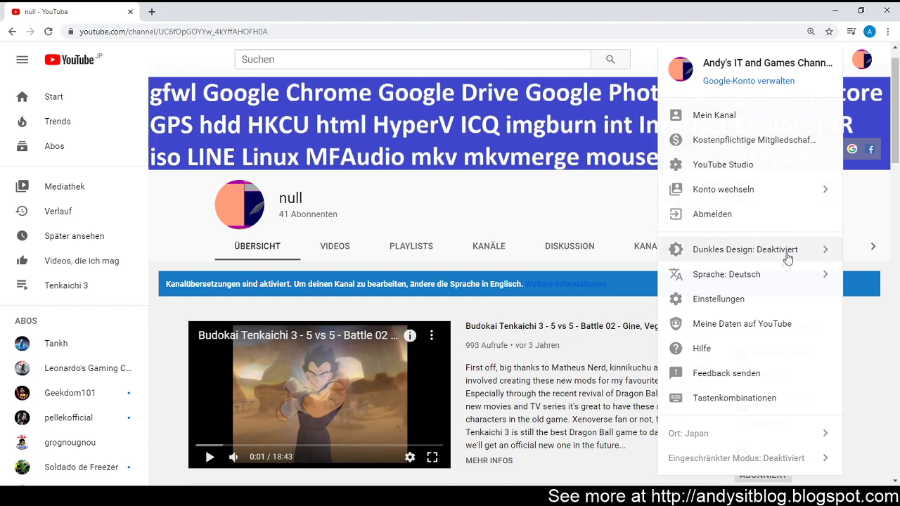
pyautogui.click(778, 276)
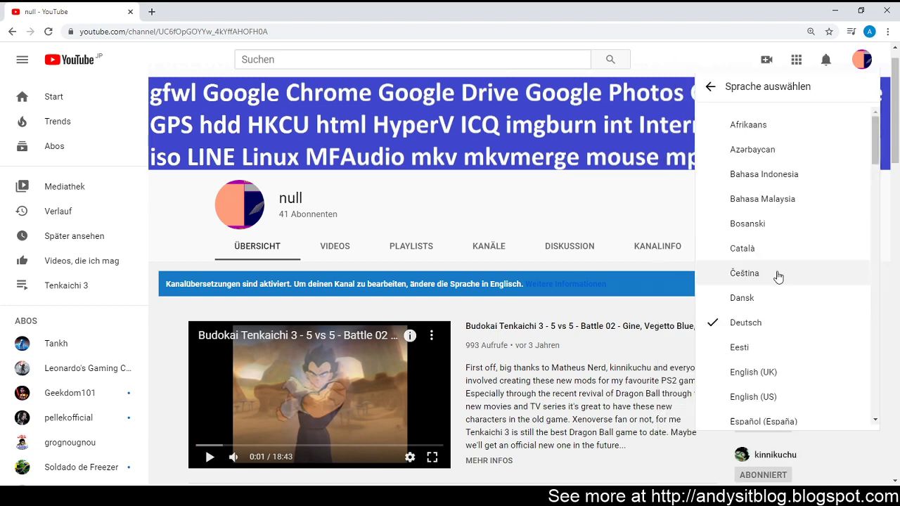
pyautogui.click(772, 398)
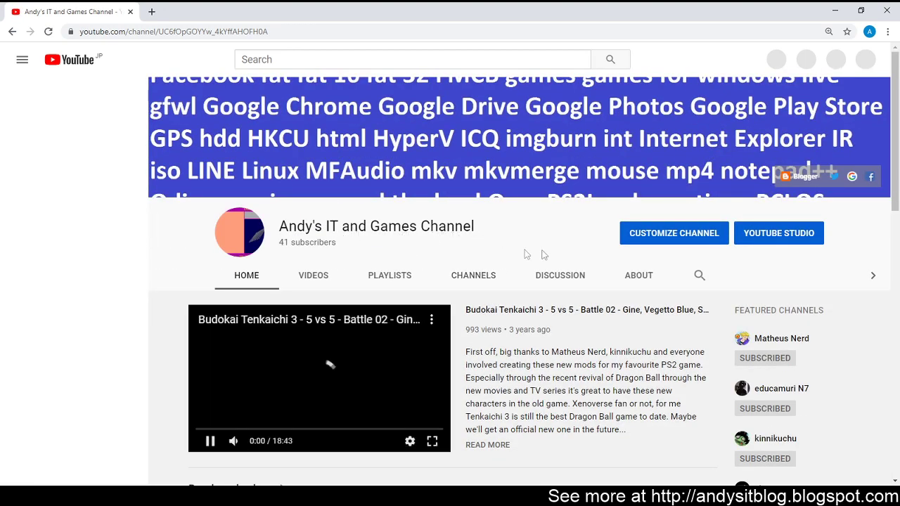
# Step: Pause the autoplaying featured video on the English channel page
pyautogui.click(209, 441)
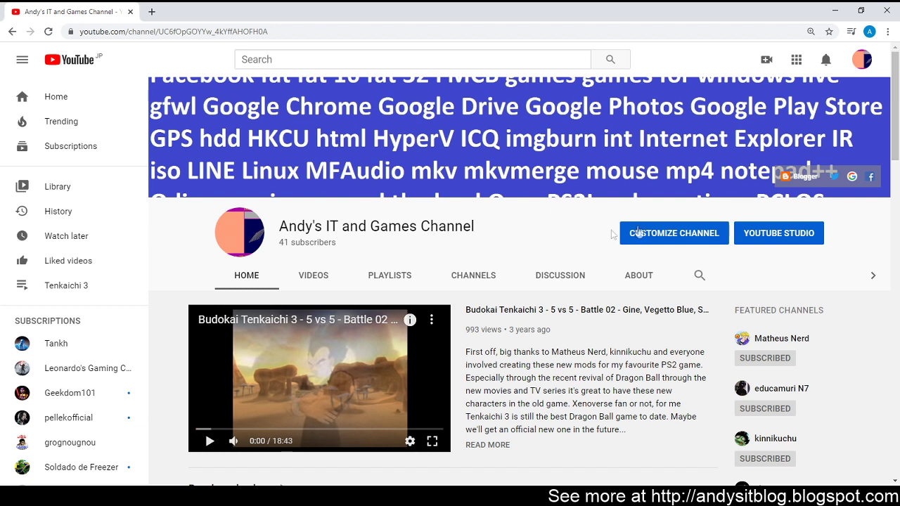
# Step: Go from Customize Channel through settings to the channel info translation page
pyautogui.click(784, 243)
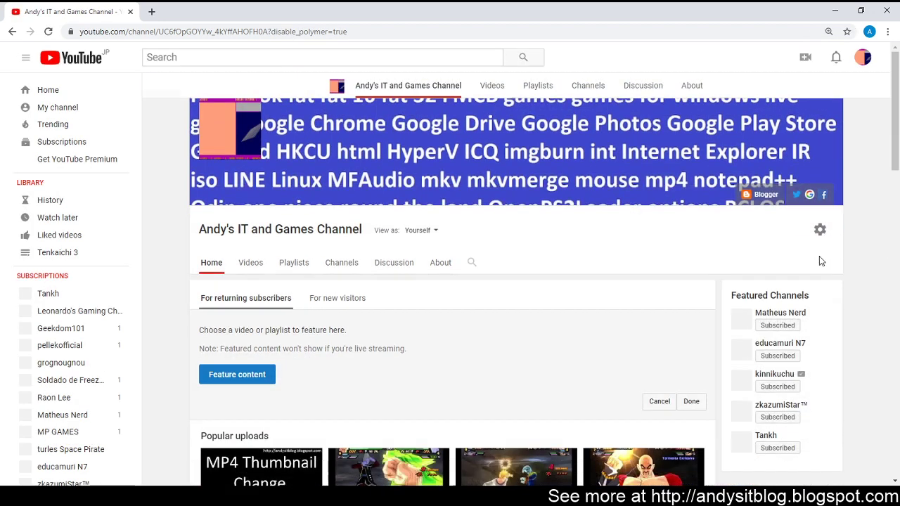
pyautogui.click(820, 232)
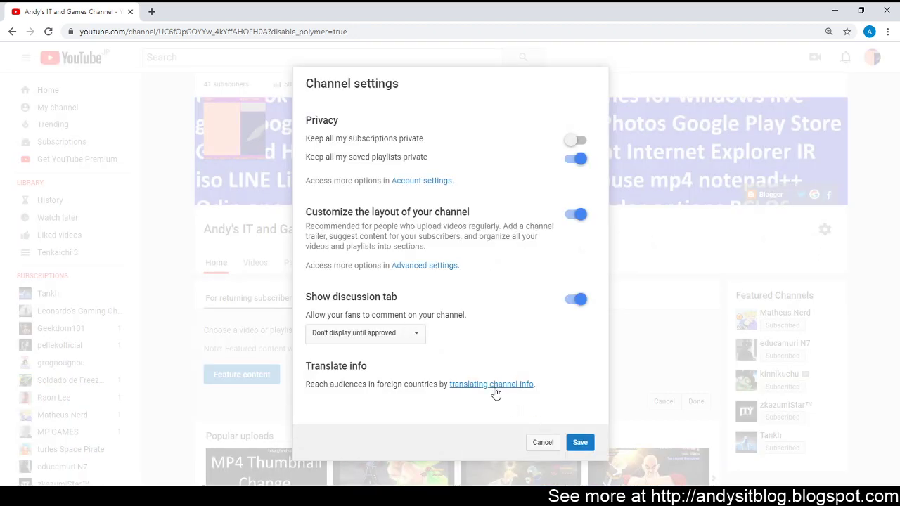
pyautogui.click(495, 387)
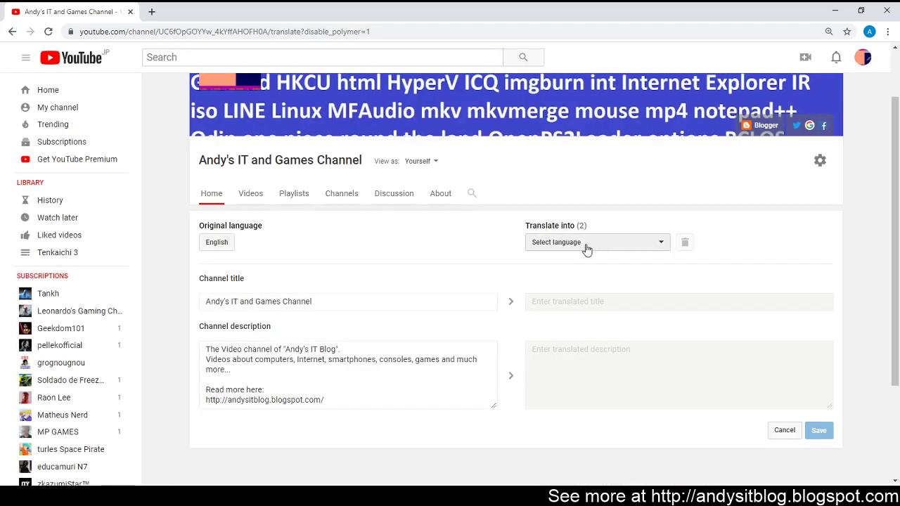
# Step: Choose German in the translation language list and select its 'null' title
pyautogui.click(587, 250)
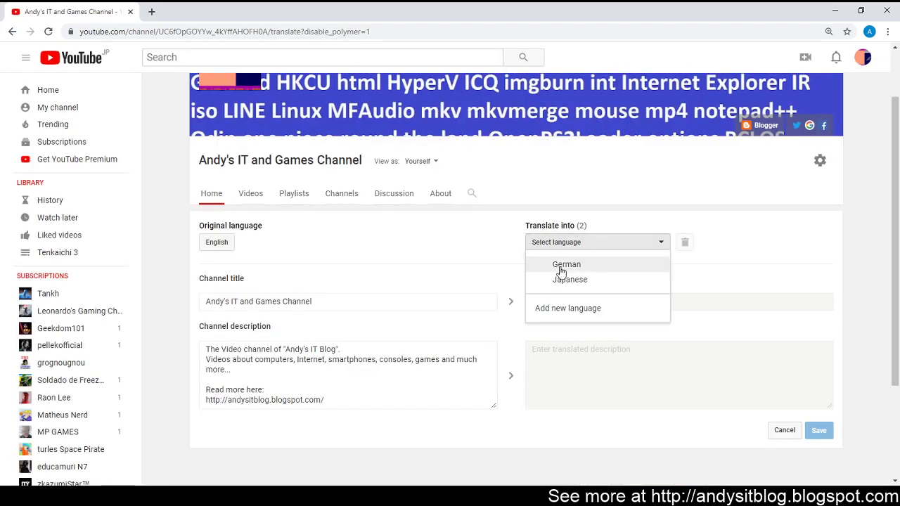
pyautogui.click(566, 265)
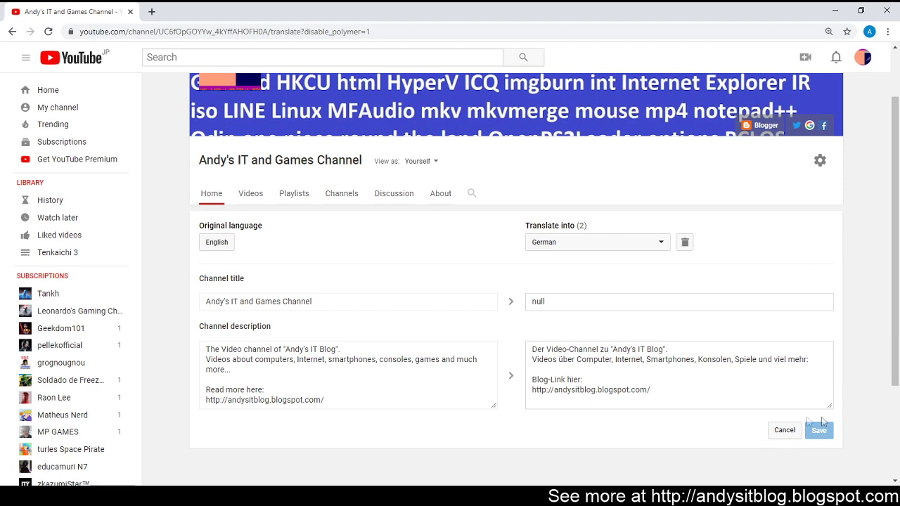
pyautogui.doubleClick(553, 301)
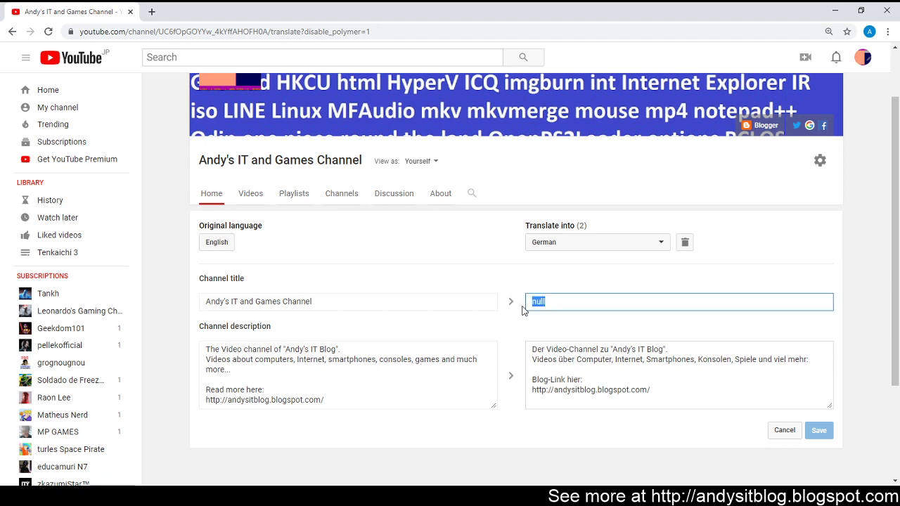
# Step: Replace the German title 'null' with the copied English channel name and save it
pyautogui.press('BackSpace')
pyautogui.click(819, 430)
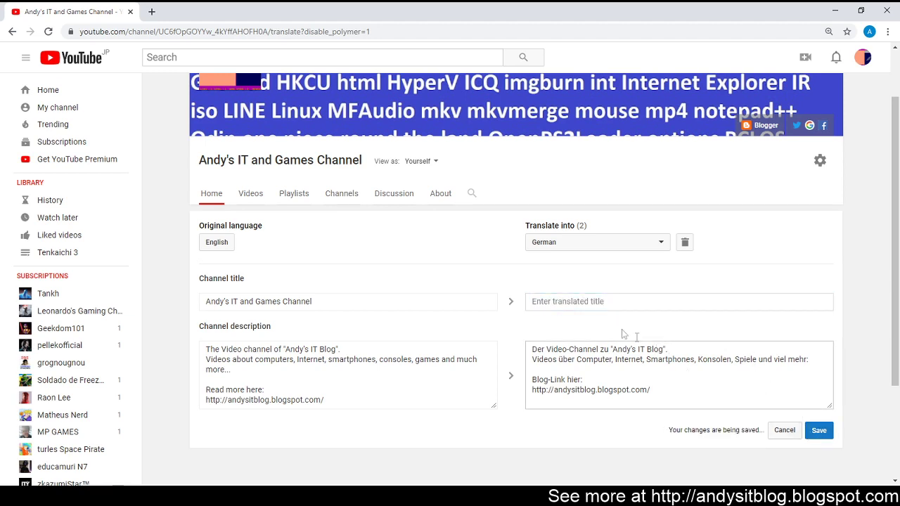
pyautogui.click(552, 320)
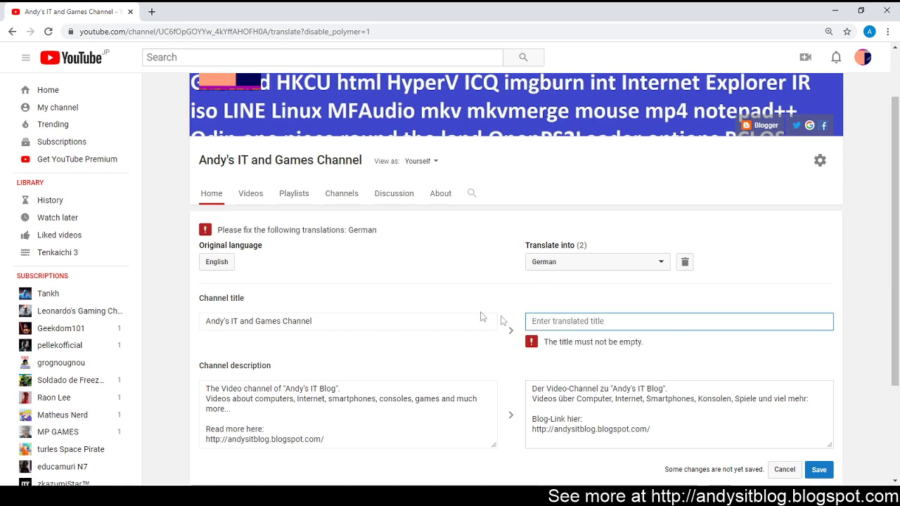
pyautogui.moveTo(334, 320); pyautogui.dragTo(205, 322)
pyautogui.hotkey('ctrl', 'c')
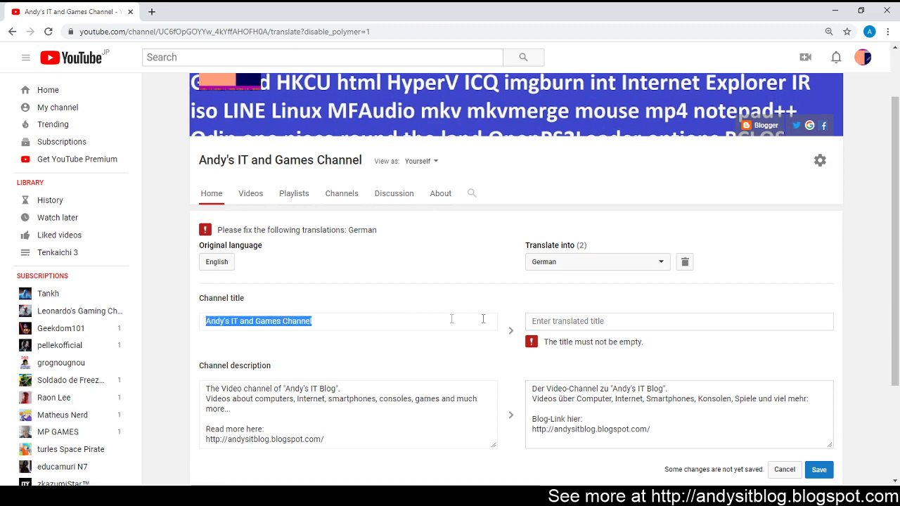
pyautogui.click(566, 320)
pyautogui.hotkey('ctrl', 'v')
pyautogui.scroll(-1, 631, 381)
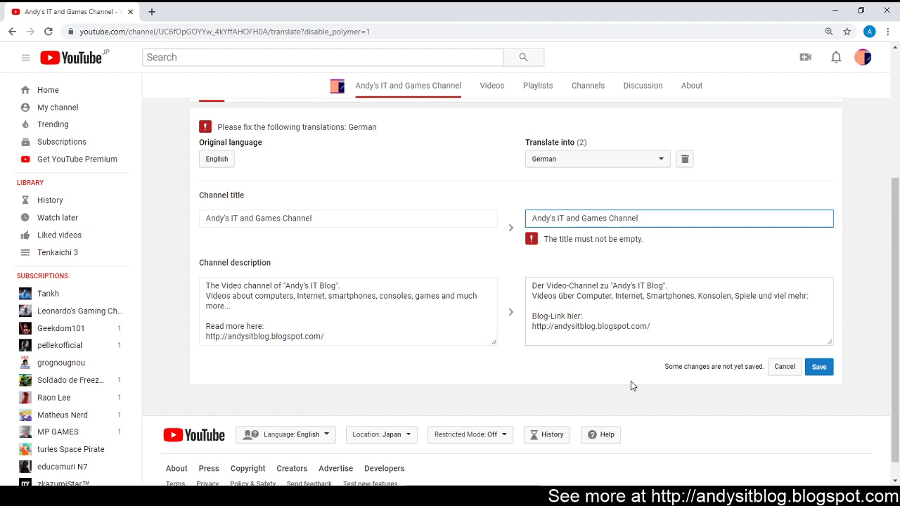
pyautogui.click(819, 367)
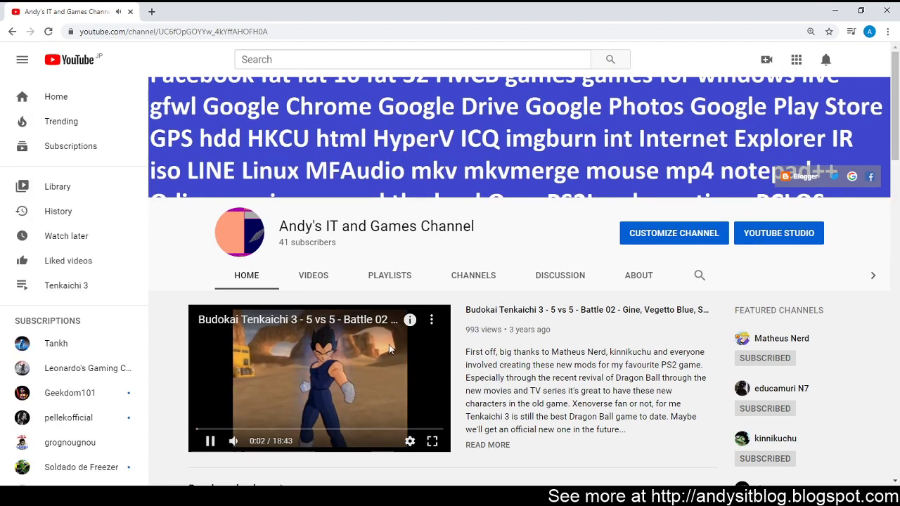
# Step: Pause the featured video and change the site language from English back to Deutsch
pyautogui.click(389, 345)
pyautogui.click(862, 59)
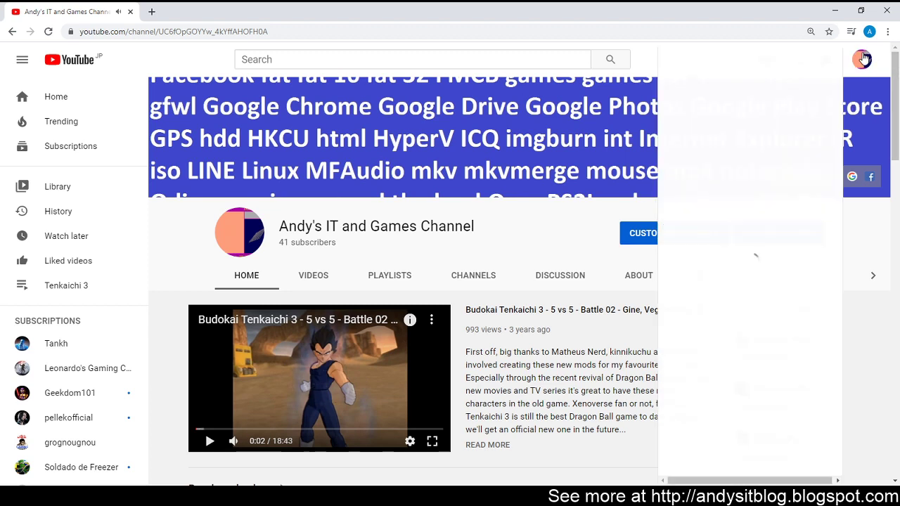
pyautogui.click(757, 267)
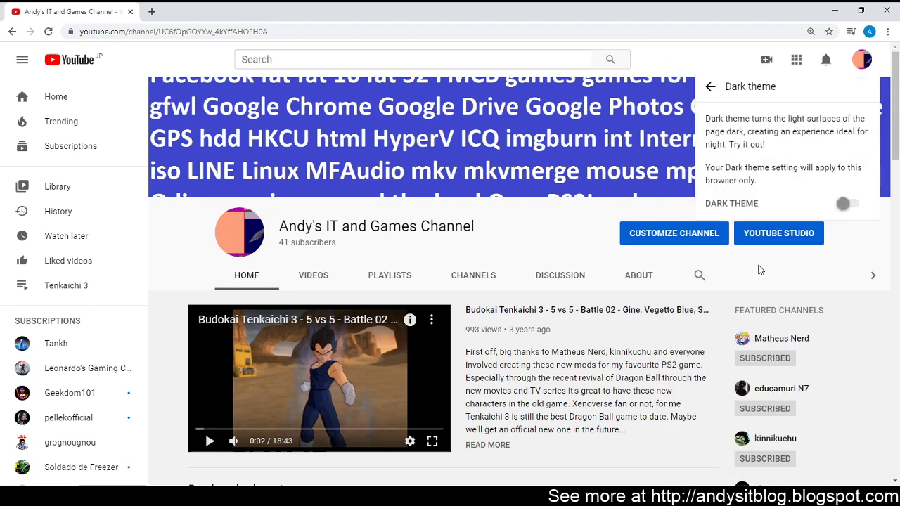
pyautogui.click(864, 61)
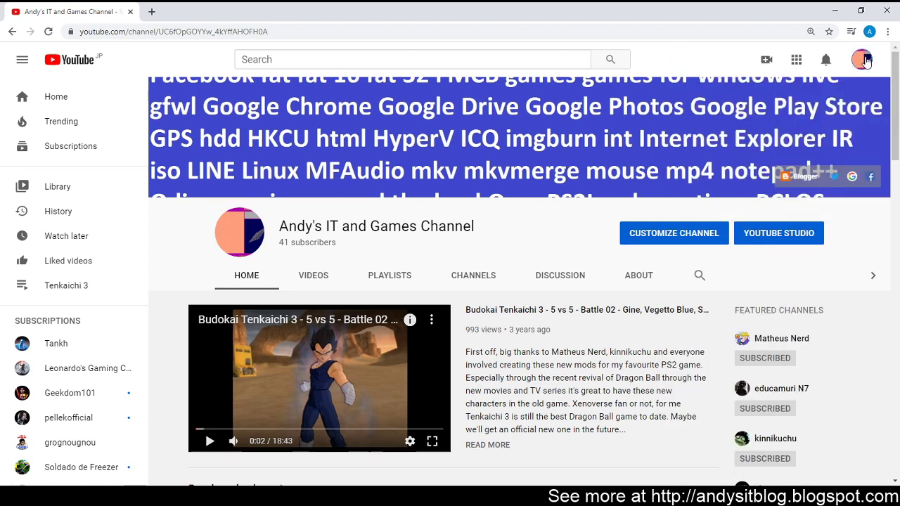
pyautogui.click(865, 60)
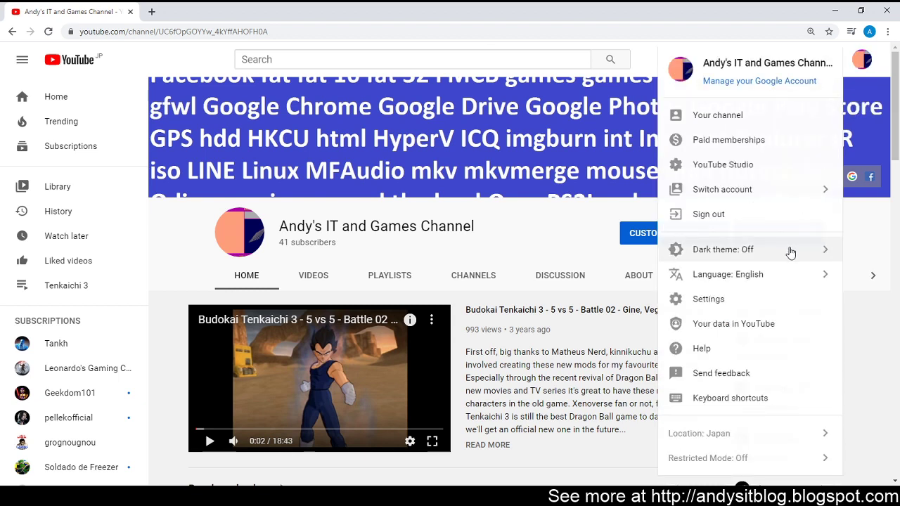
pyautogui.click(731, 281)
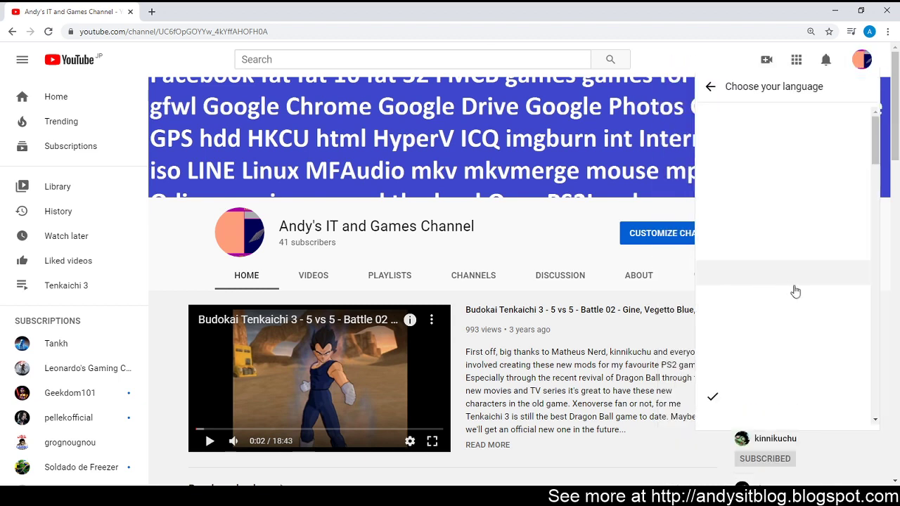
pyautogui.click(755, 331)
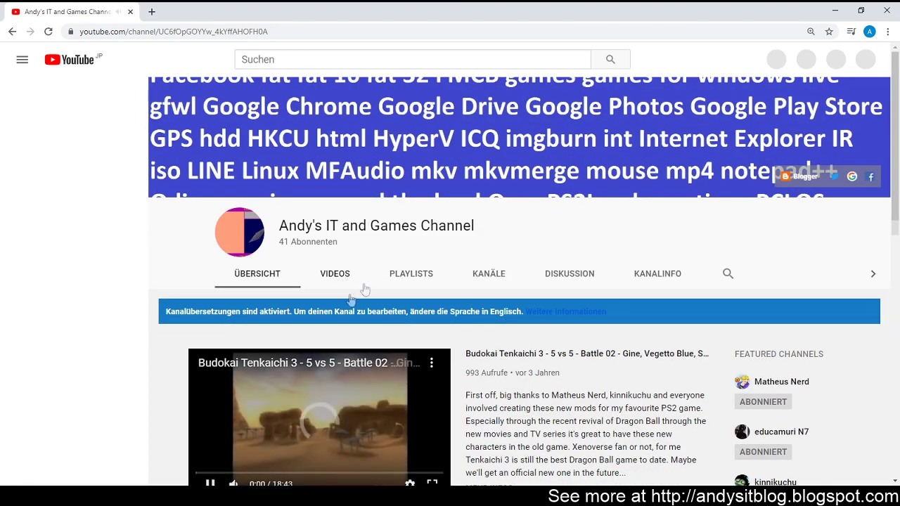
# Step: Pause the featured video at 0:01 on the German channel page and scroll down slightly
pyautogui.click(210, 483)
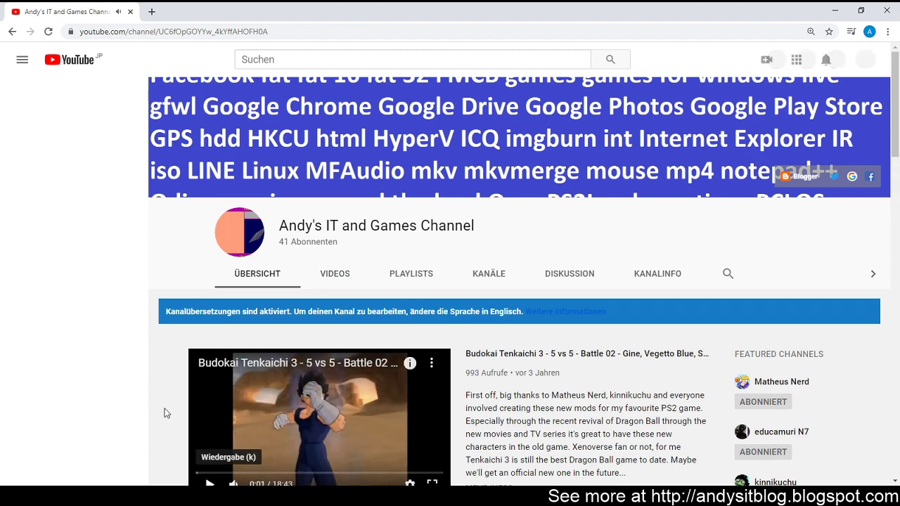
pyautogui.scroll(-1, 687, 322)
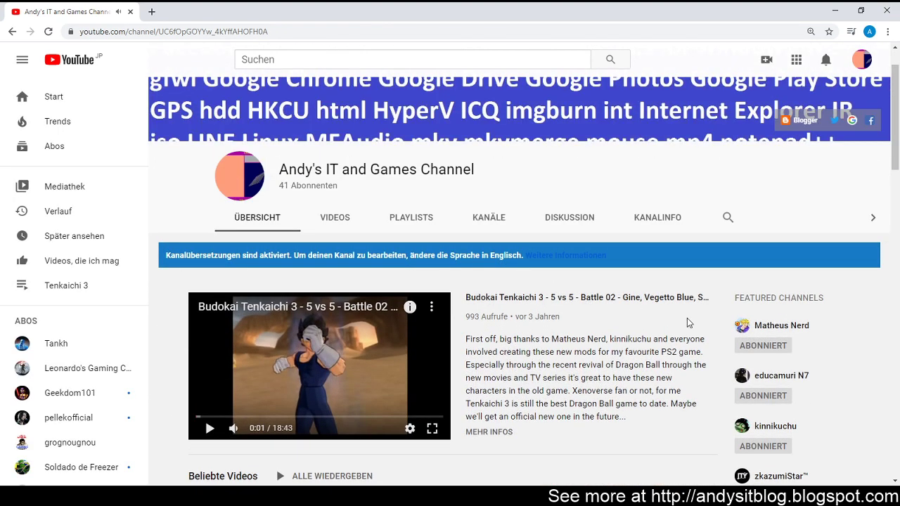